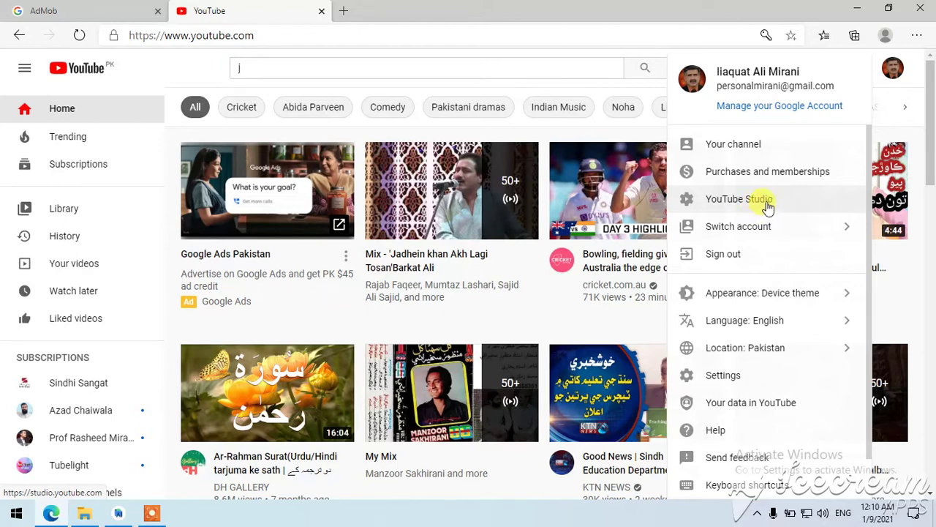
Step: Open YouTube Studio from the account options and close the AdMob browser tab
left_click(768, 208)
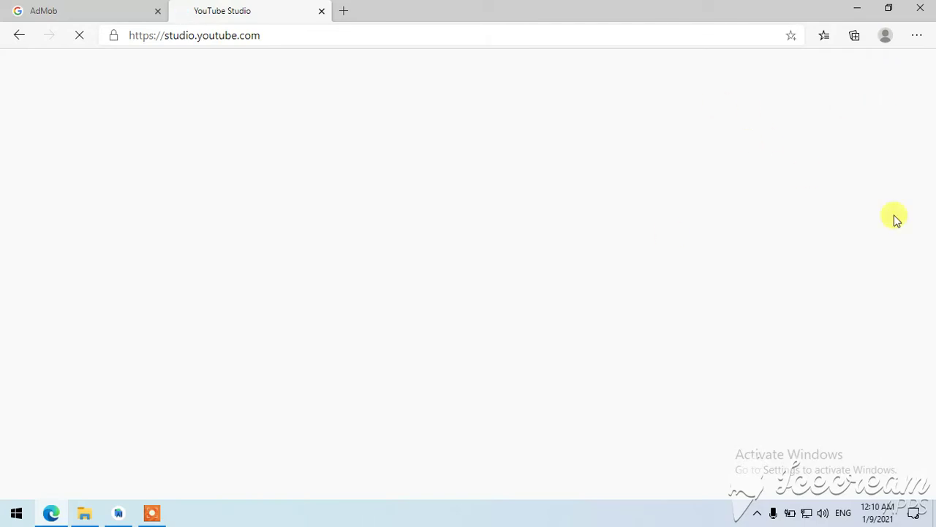
left_click(121, 13)
left_click(157, 11)
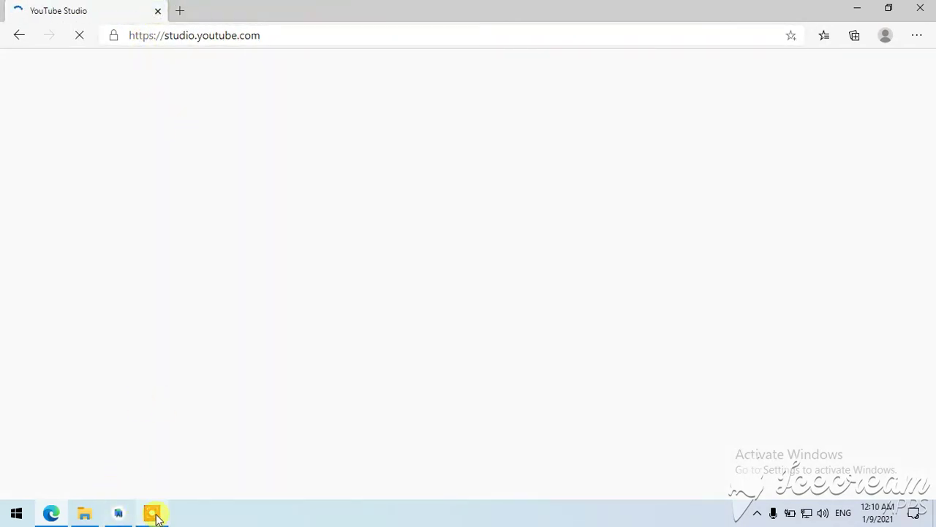
mouse_move(153, 516)
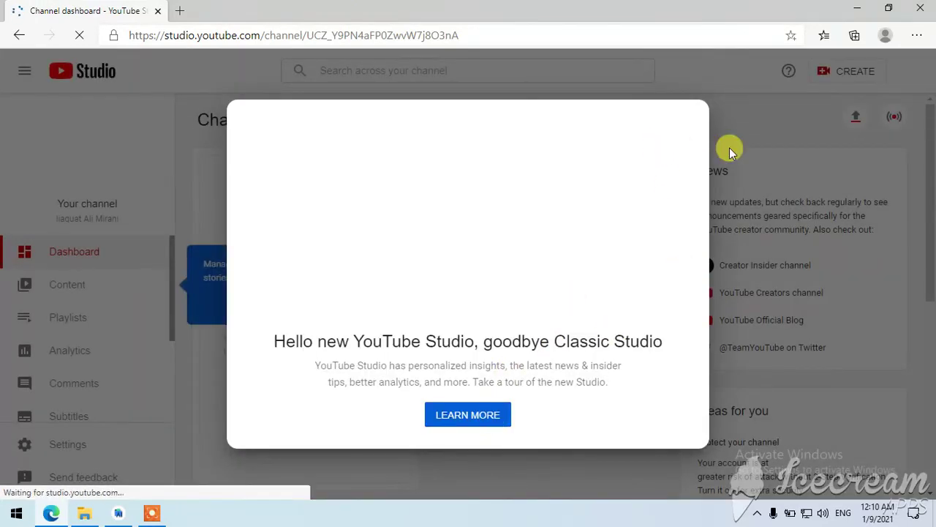
Step: Dismiss the new YouTube Studio welcome message and the content management tip on the channel dashboard
left_click(792, 121)
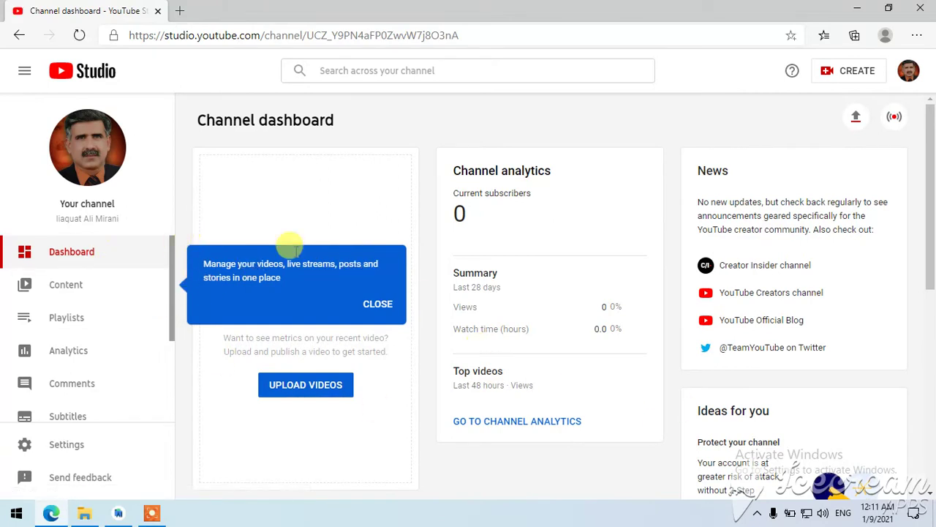
left_click_drag(268, 119, 303, 117)
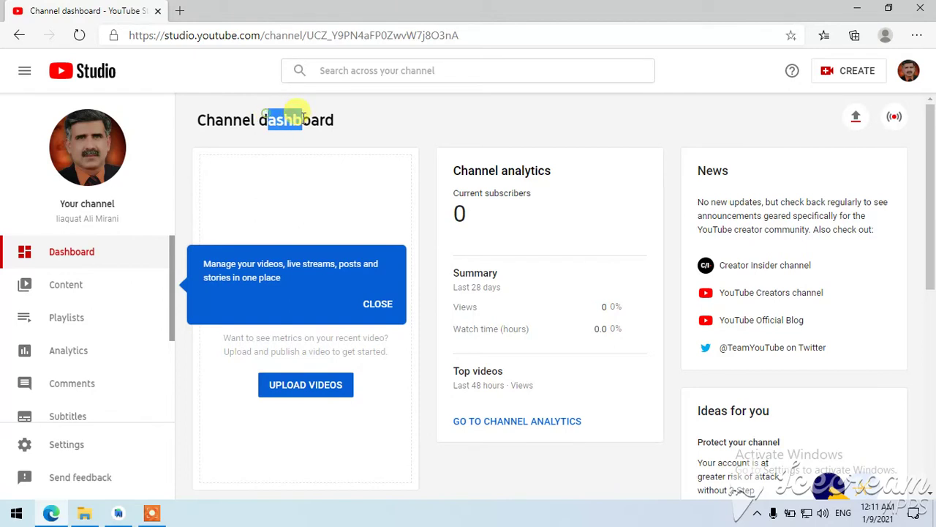
left_click(376, 303)
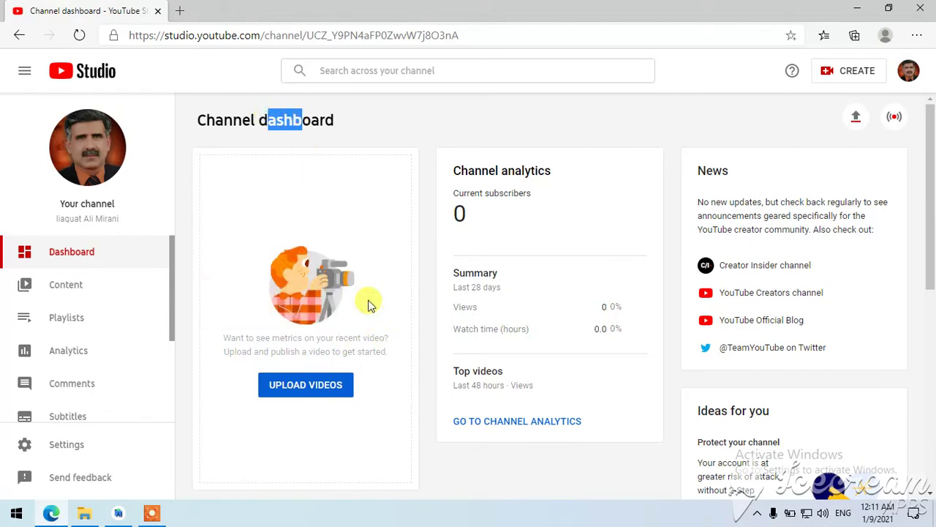
scroll(110, 293, "down", 3)
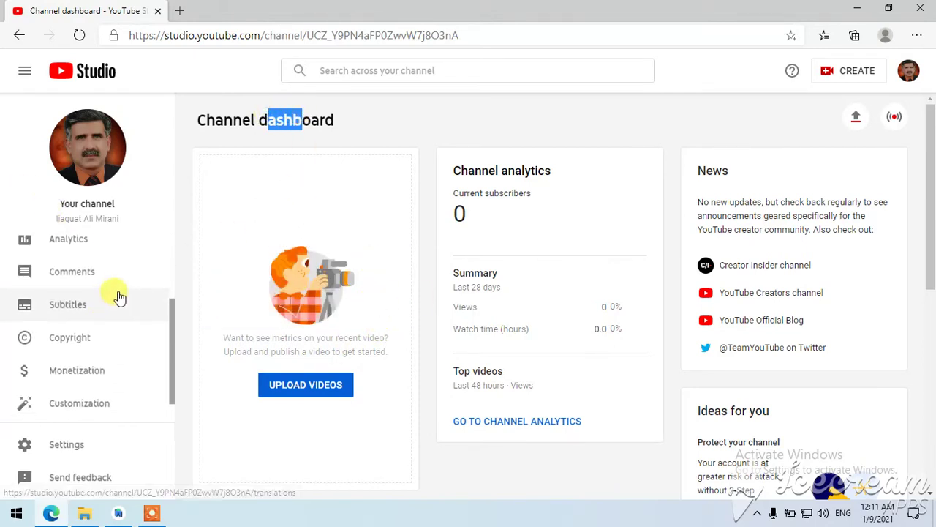
scroll(121, 296, "up", 3)
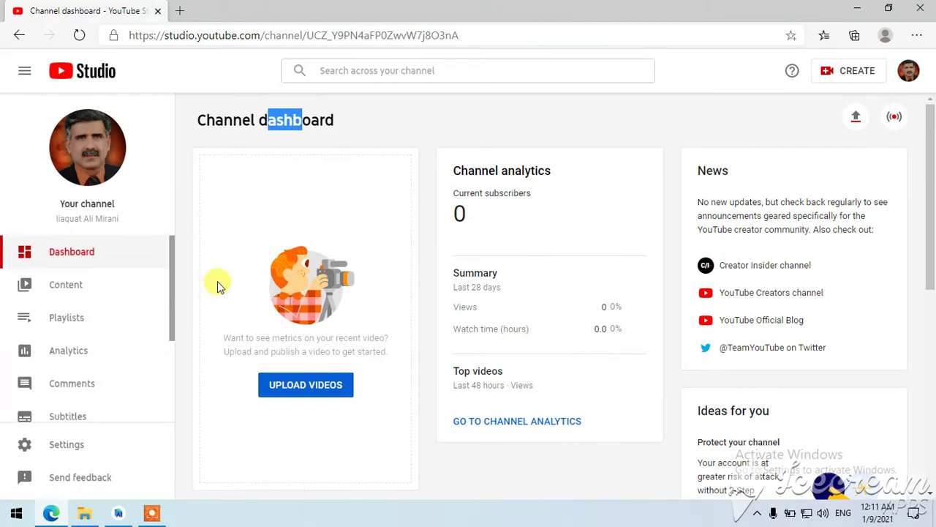
Step: Start a video upload from the dashboard and browse for the file on New Volume (D:)
left_click(285, 390)
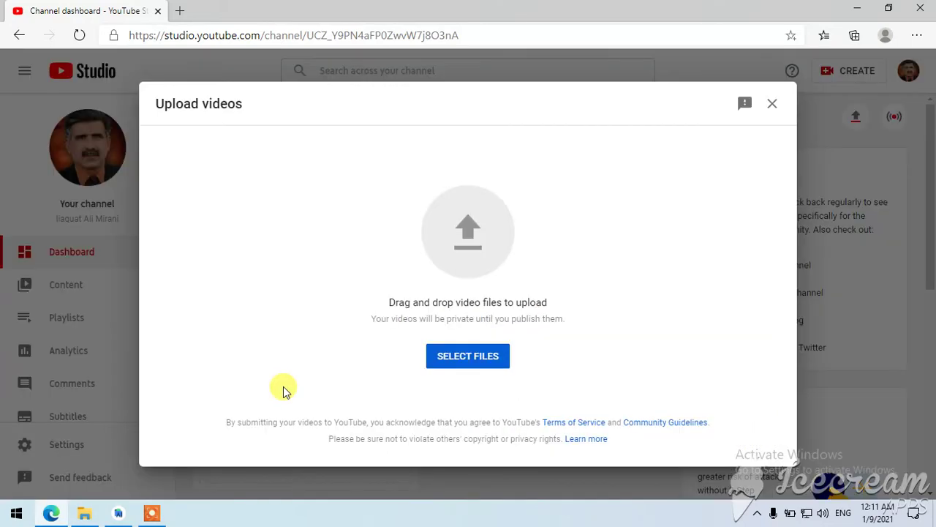
left_click(462, 364)
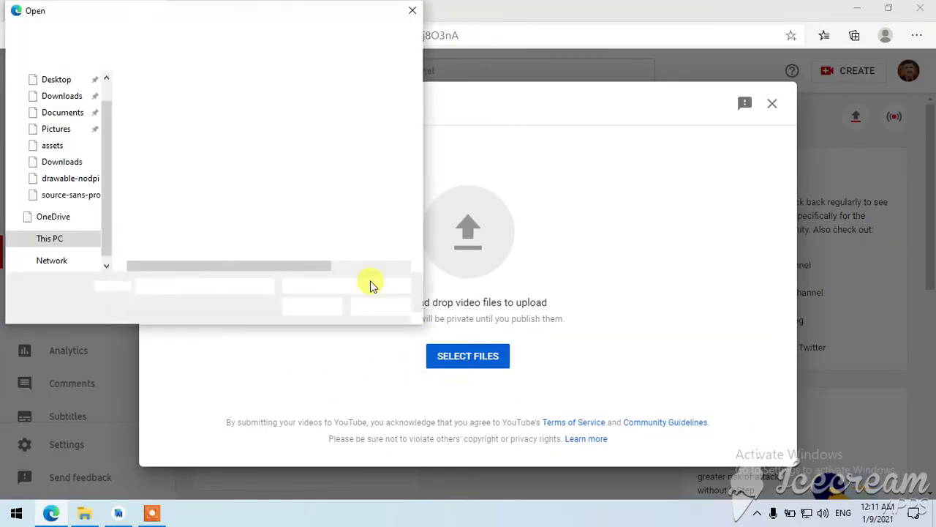
left_click(67, 100)
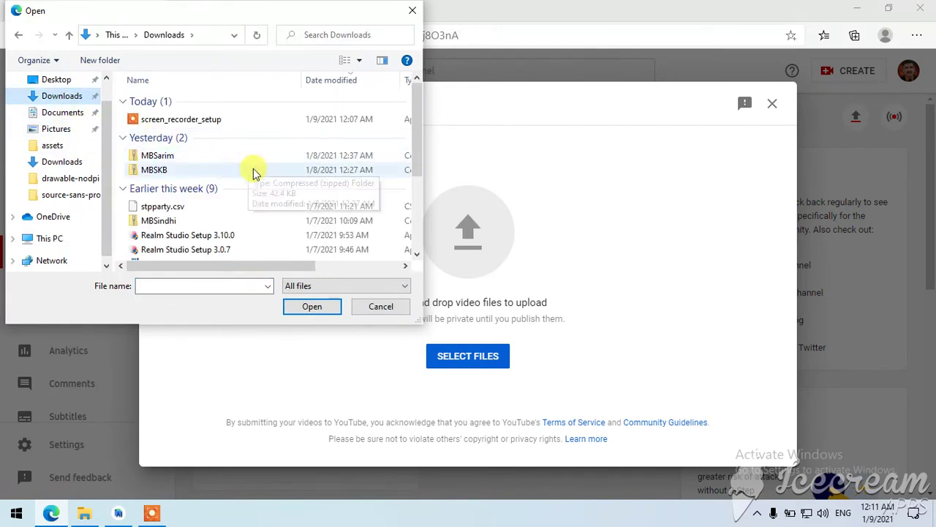
scroll(256, 176, "down", 3)
left_click(53, 239)
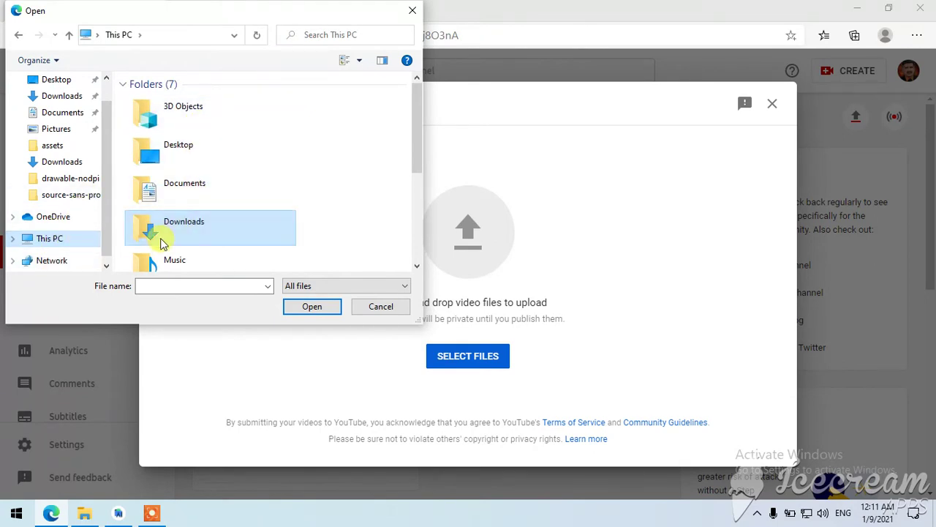
scroll(165, 241, "down", 3)
double_click(194, 249)
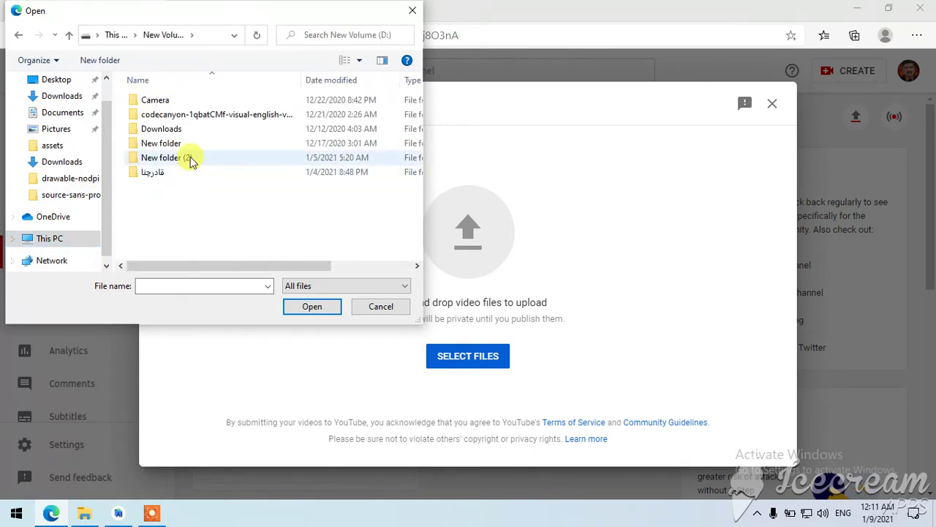
Step: Look through the last folder and New folder (2) on drive D for a video file
double_click(183, 175)
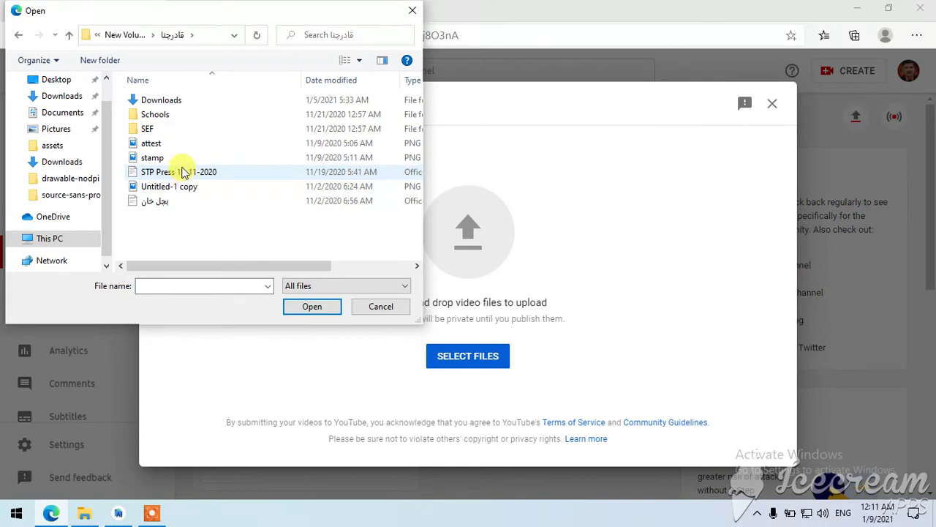
key("BackSpace")
double_click(185, 155)
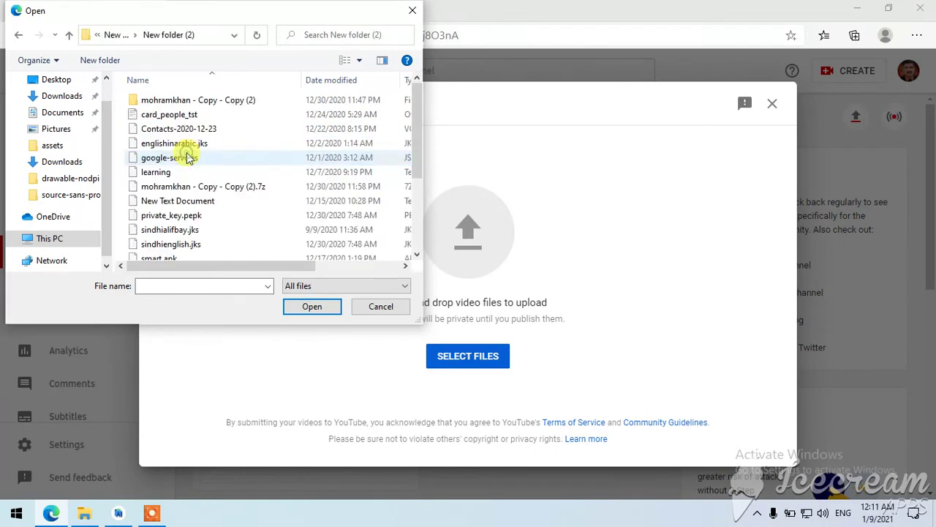
scroll(220, 171, "down", 2)
scroll(229, 181, "down", 1)
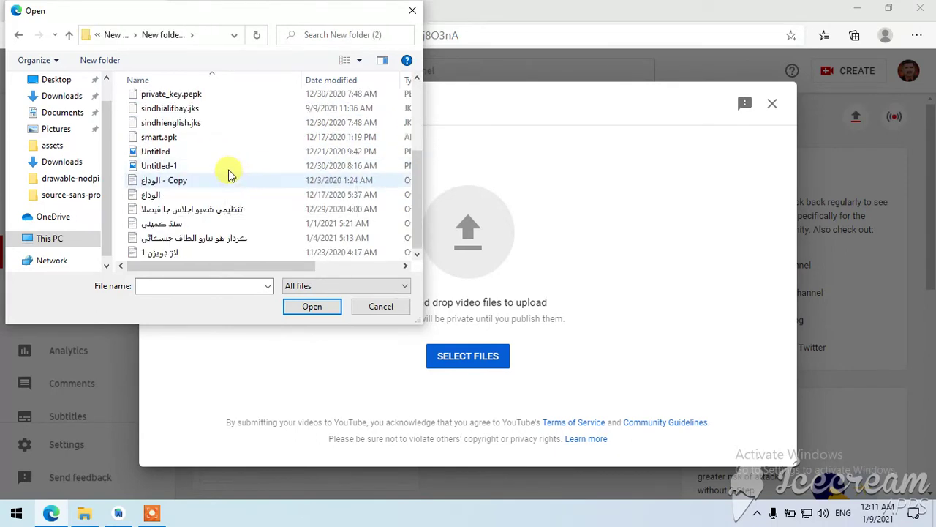
key("BackSpace")
Step: Choose the video file 1 in the Downloads folder on drive D and upload it
double_click(183, 132)
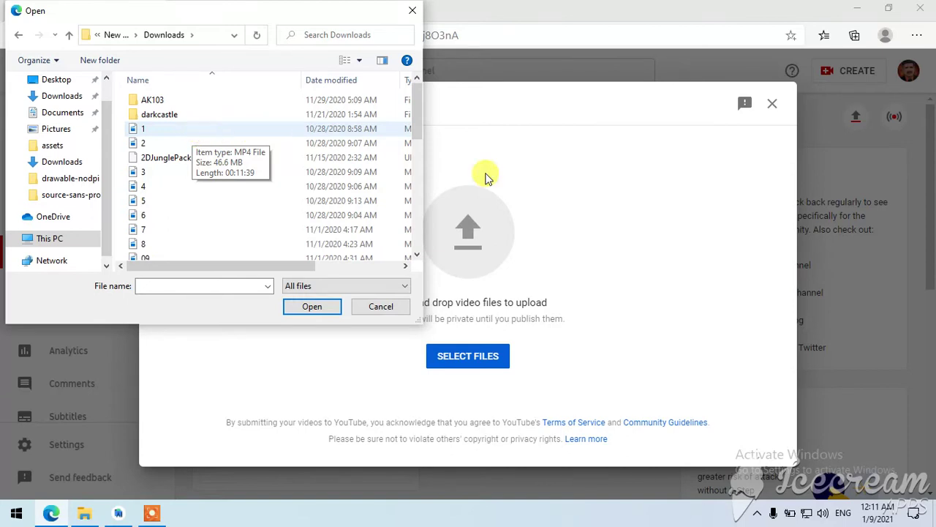
scroll(73, 192, "up", 1)
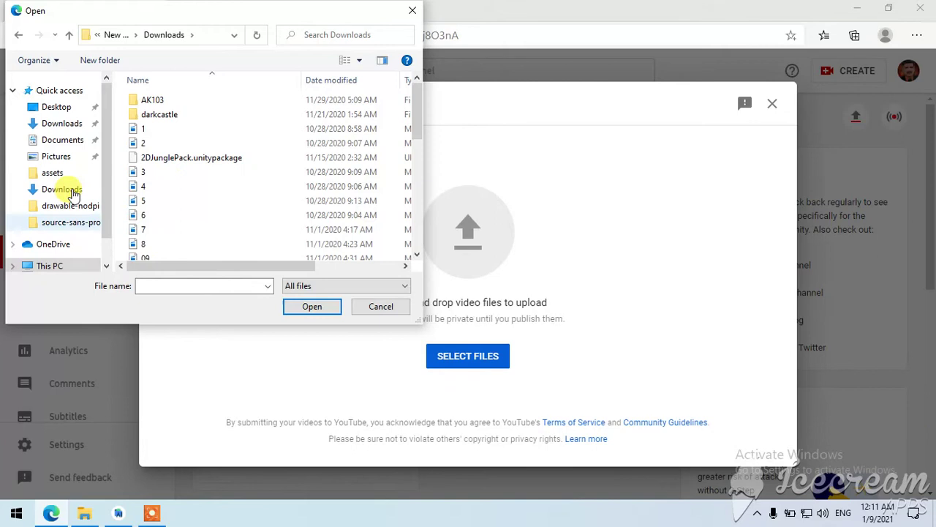
left_click(73, 108)
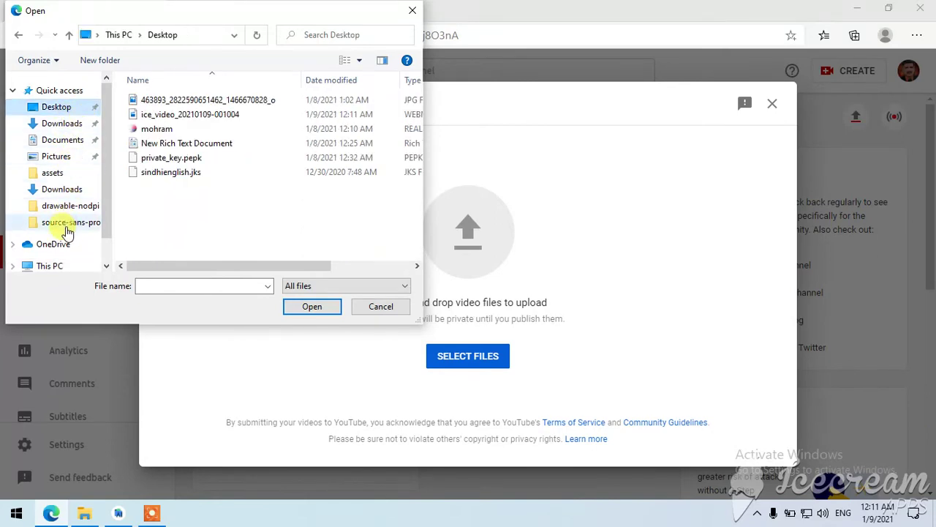
left_click(18, 34)
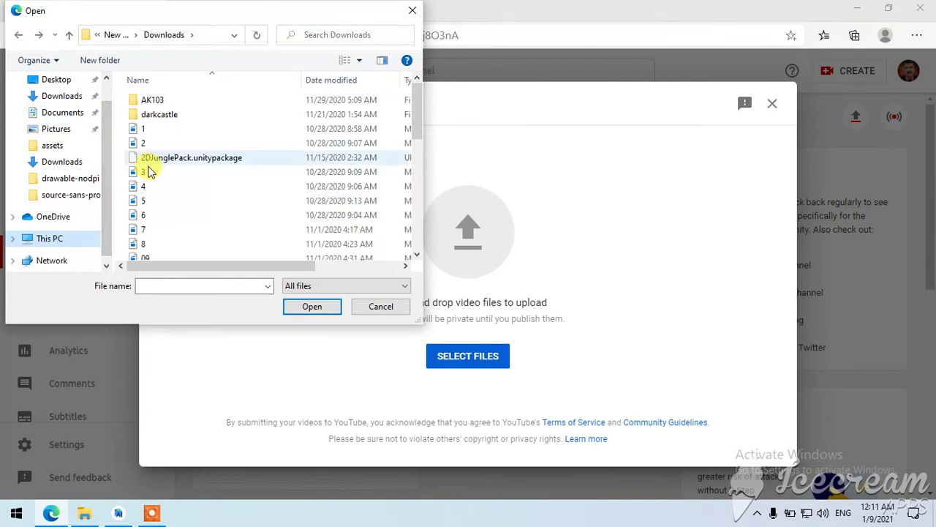
scroll(211, 217, "down", 7)
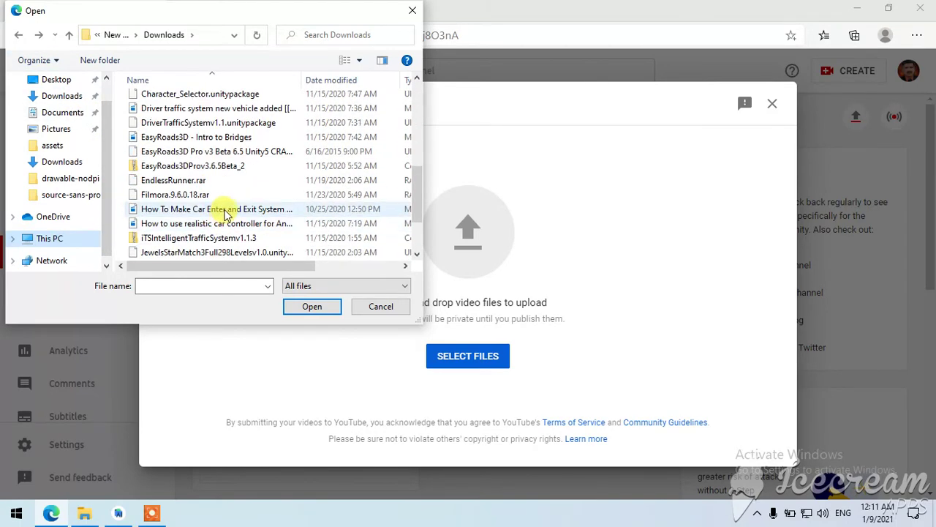
scroll(228, 211, "down", 2)
scroll(245, 218, "up", 10)
scroll(245, 217, "up", 1)
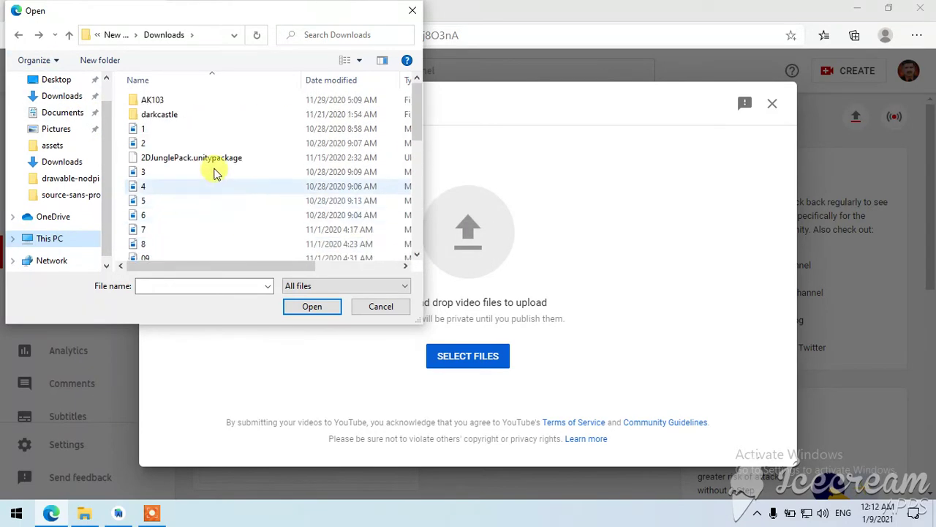
left_click(185, 129)
left_click(312, 306)
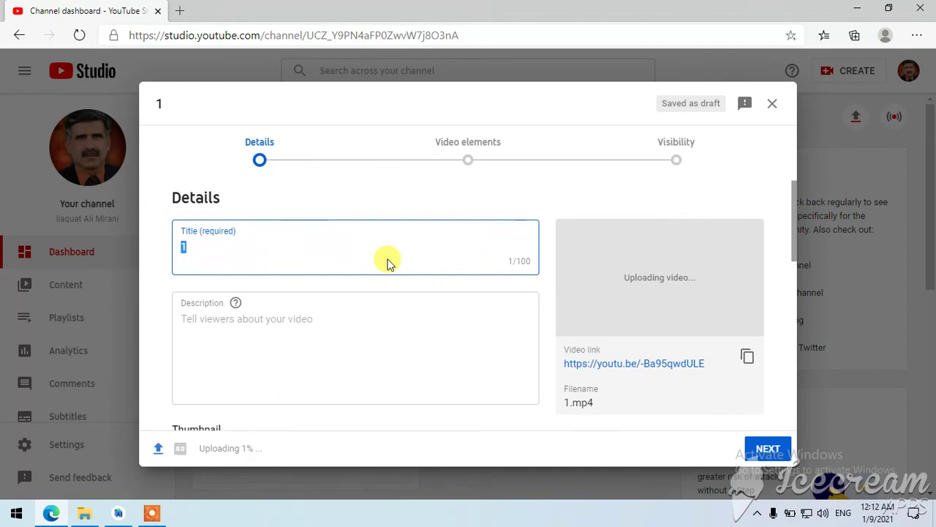
Step: Go through the video's details past the description and audience choices, and expand the additional options
scroll(282, 335, "down", 1)
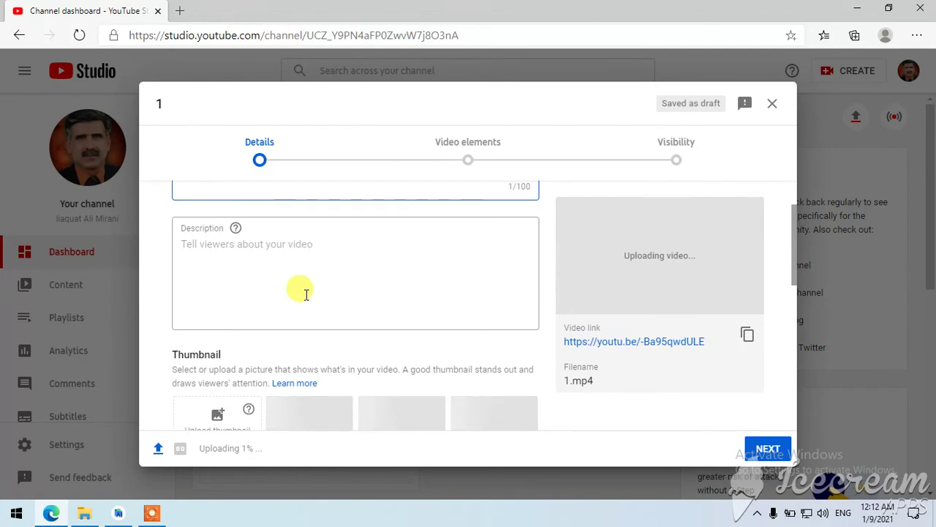
left_click(312, 267)
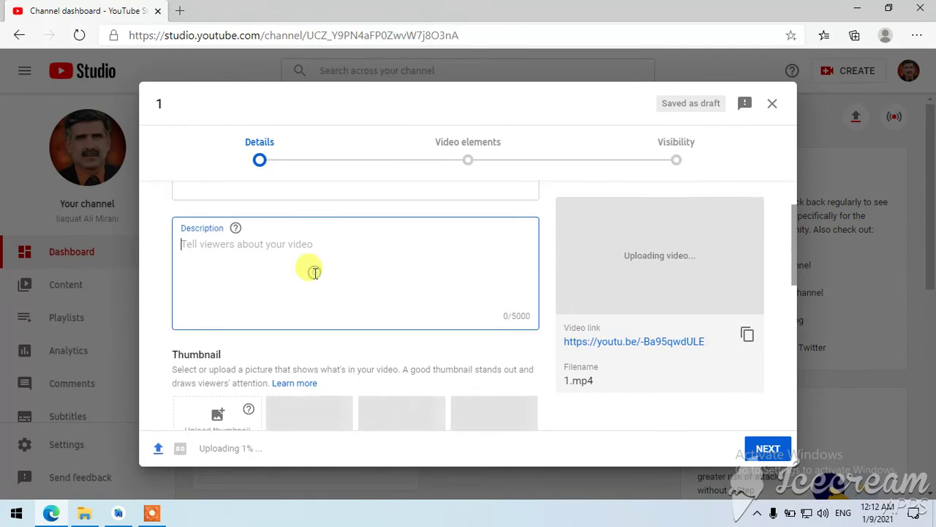
scroll(314, 272, "down", 1)
scroll(366, 314, "down", 5)
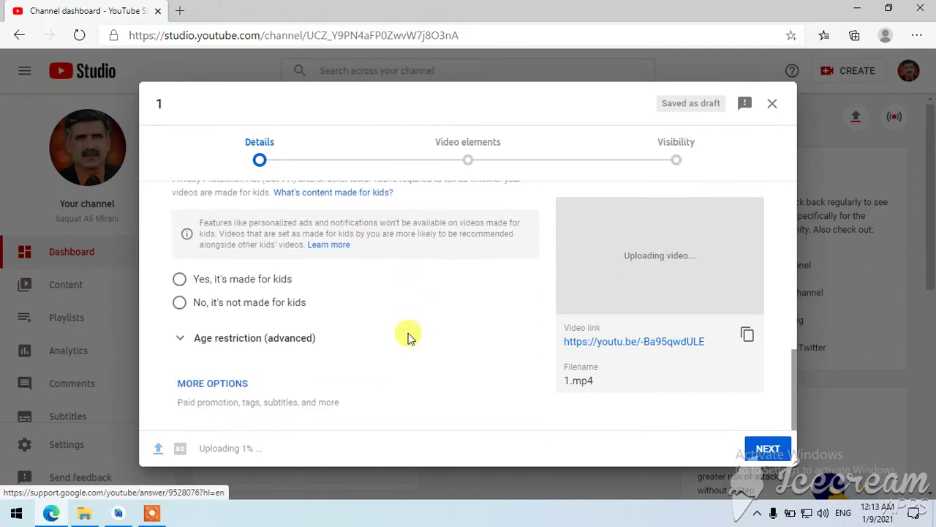
left_click(232, 383)
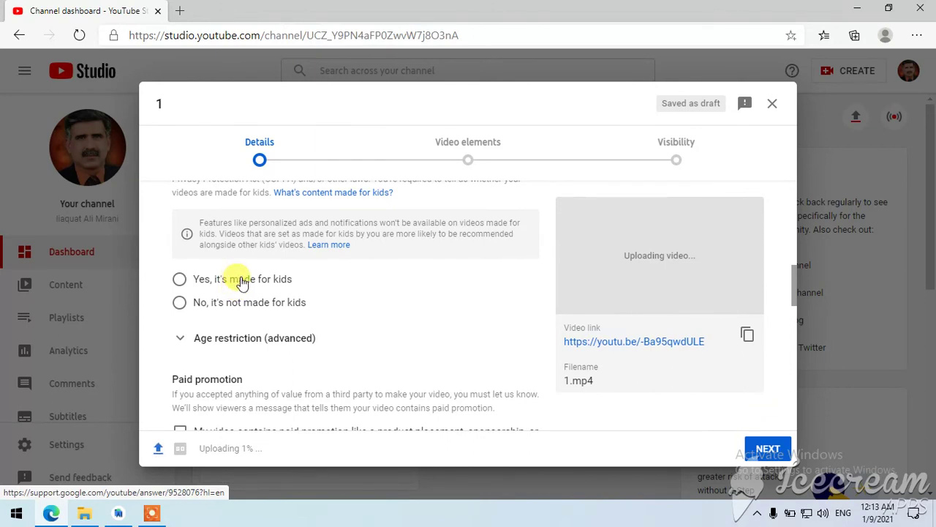
Step: Examine the tags, language, paid promotion and audience settings in the video's expanded details
scroll(307, 299, "down", 5)
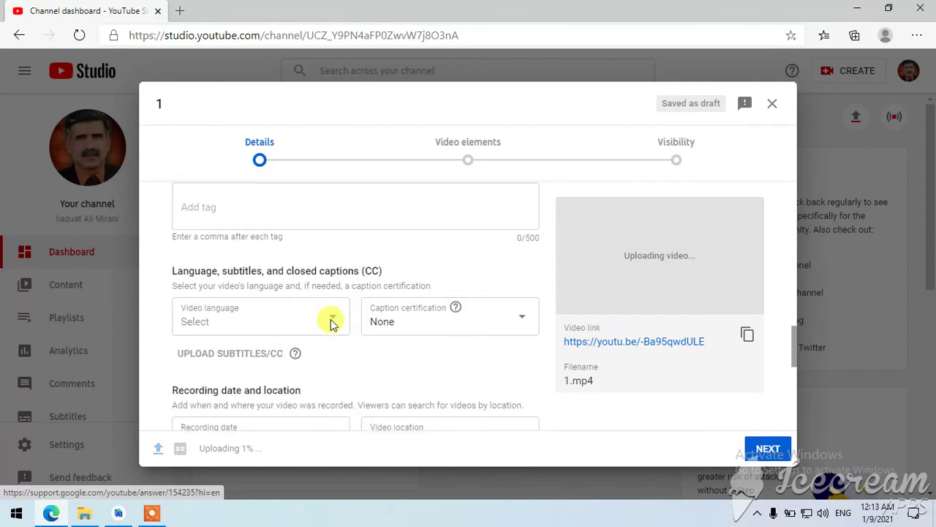
scroll(313, 303, "up", 1)
left_click(295, 287)
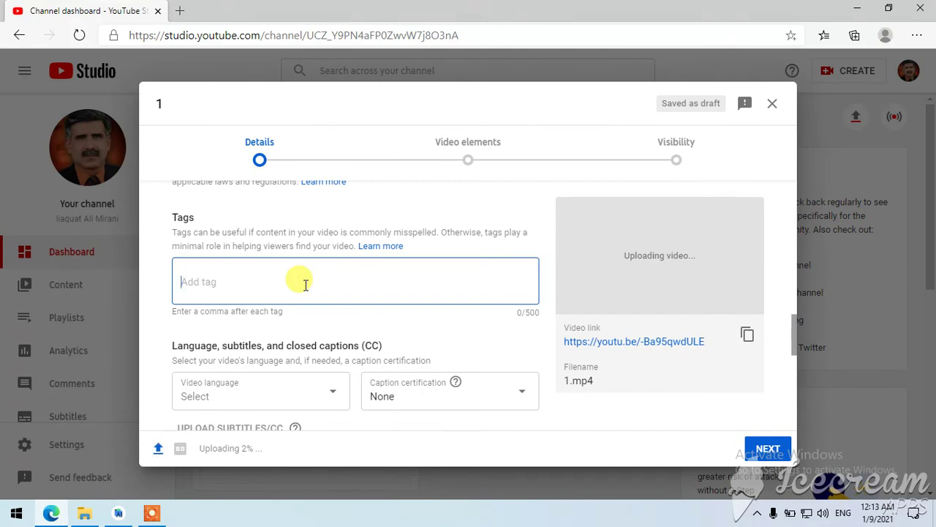
scroll(306, 286, "up", 1)
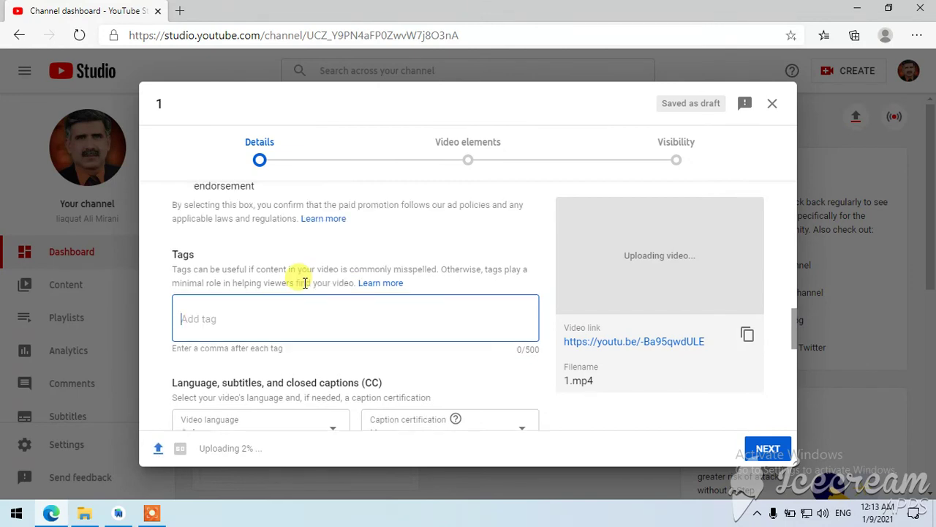
left_click(263, 317)
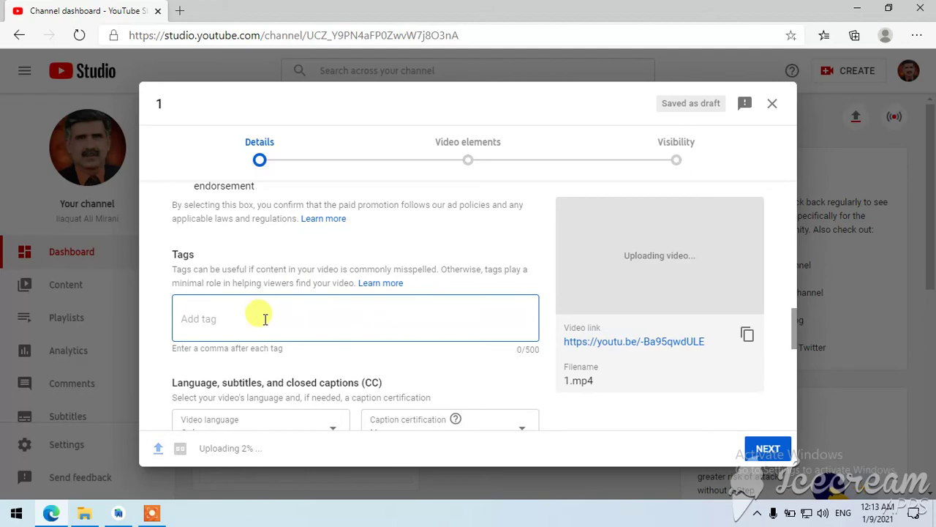
scroll(264, 321, "up", 5)
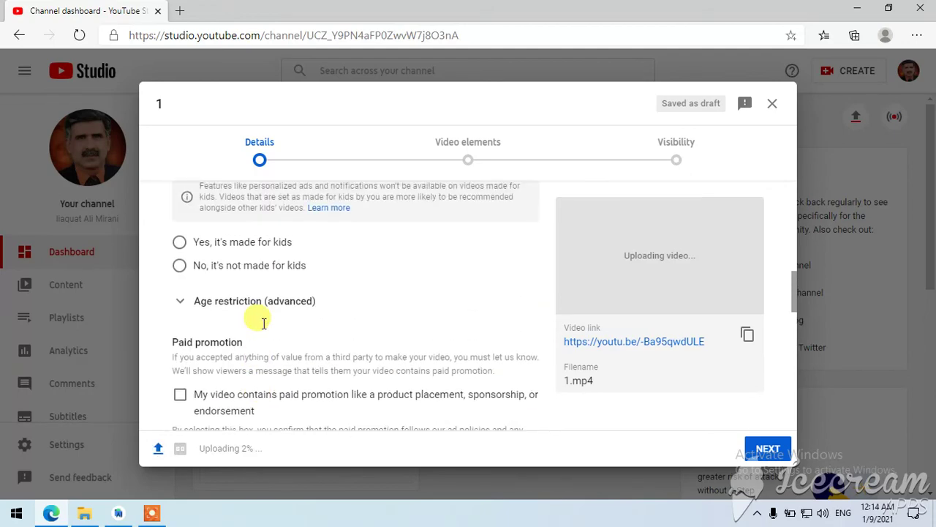
scroll(267, 338, "down", 5)
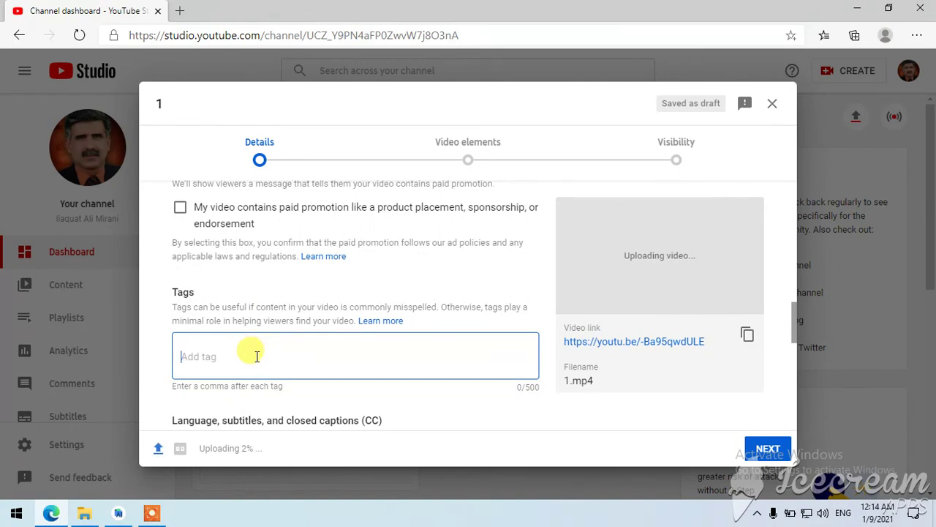
Step: Return to the video's description and open it for editing
scroll(257, 357, "up", 8)
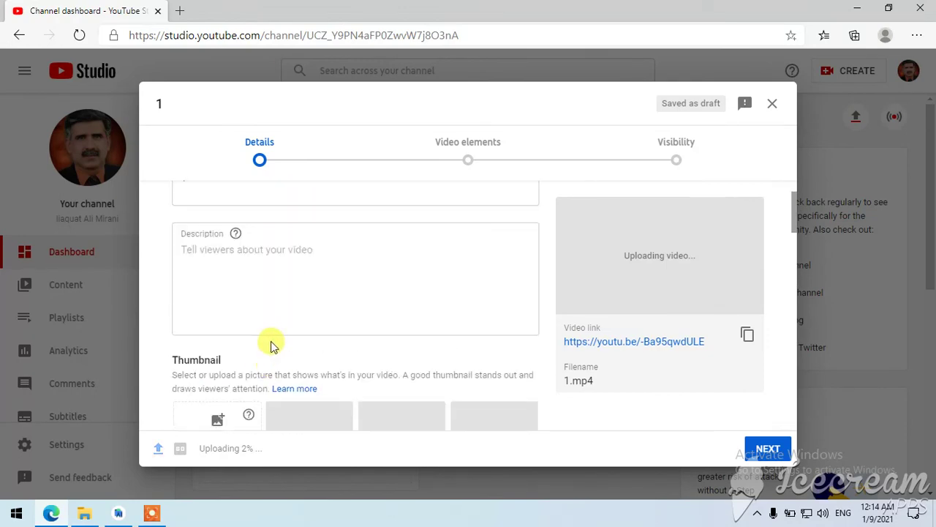
scroll(267, 317, "up", 1)
left_click(293, 320)
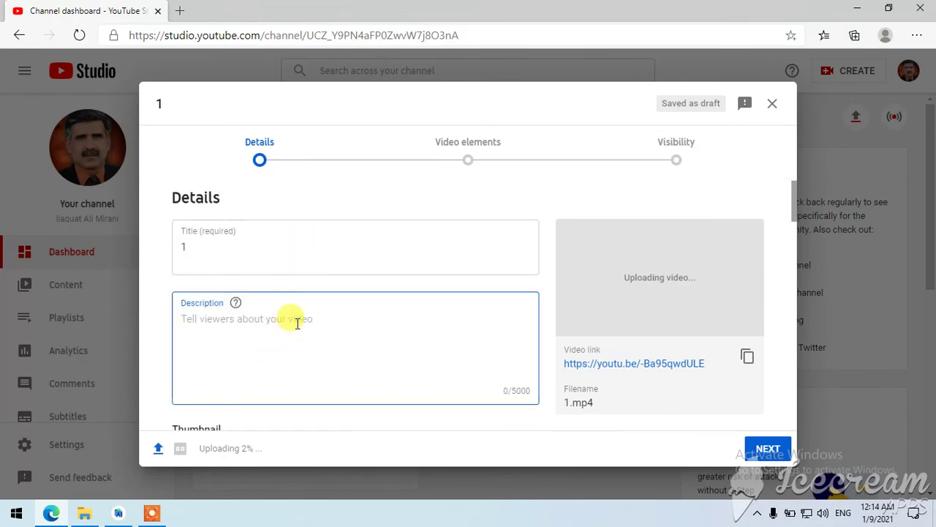
Step: Open youtube.com in a new browser tab, leaving the video's title as it is
left_click(302, 253)
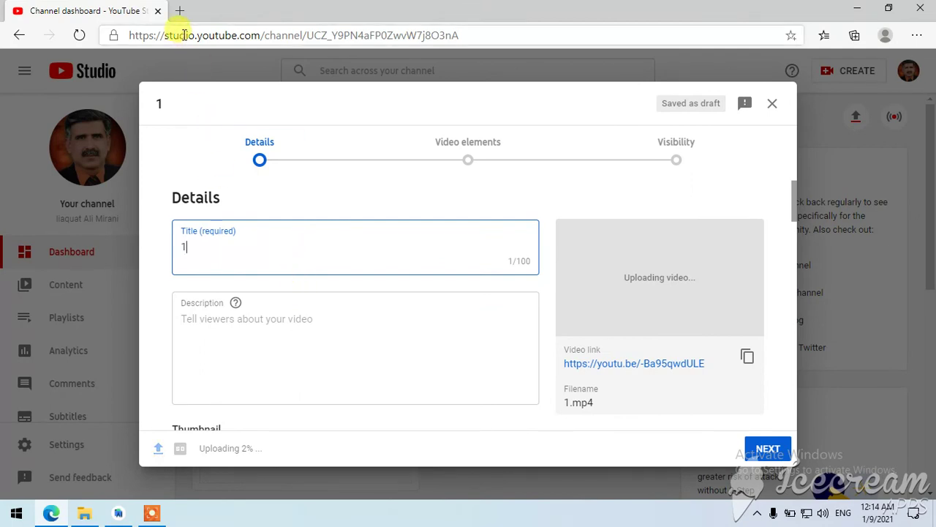
left_click(180, 11)
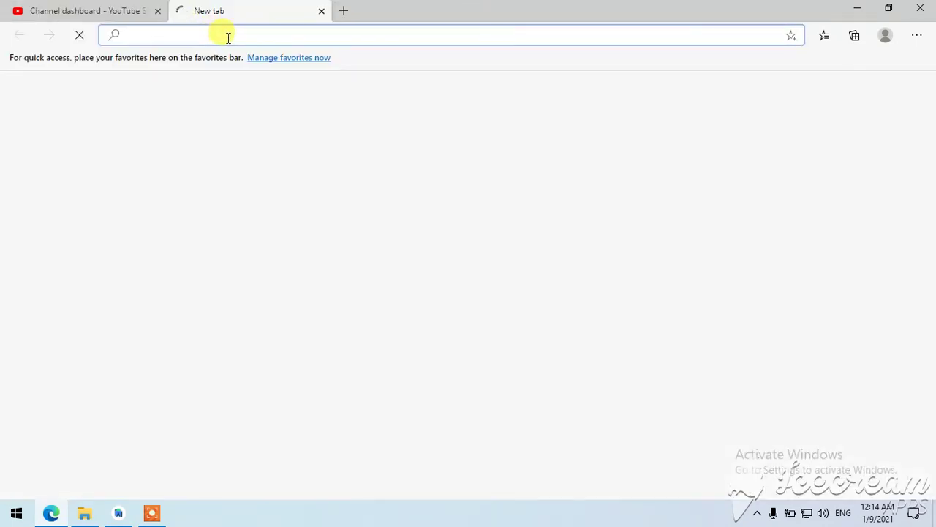
type("youtube.com")
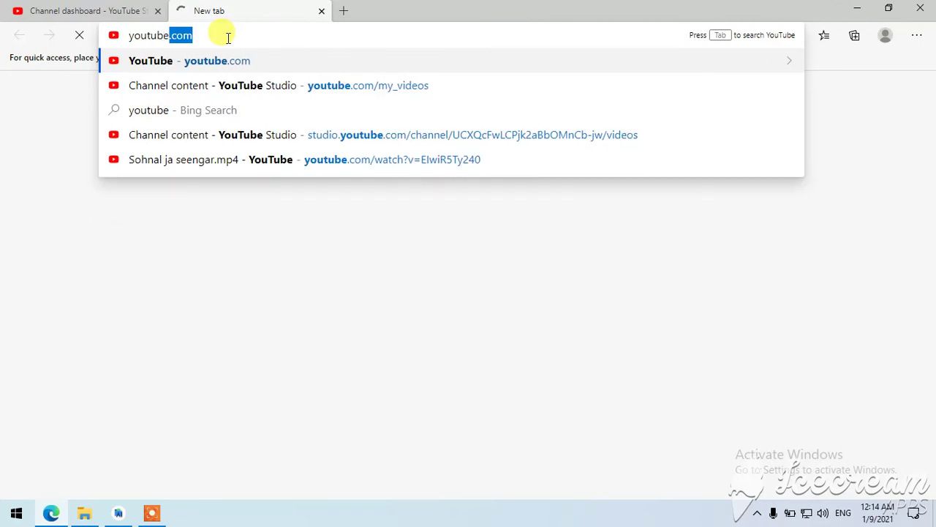
key("Return")
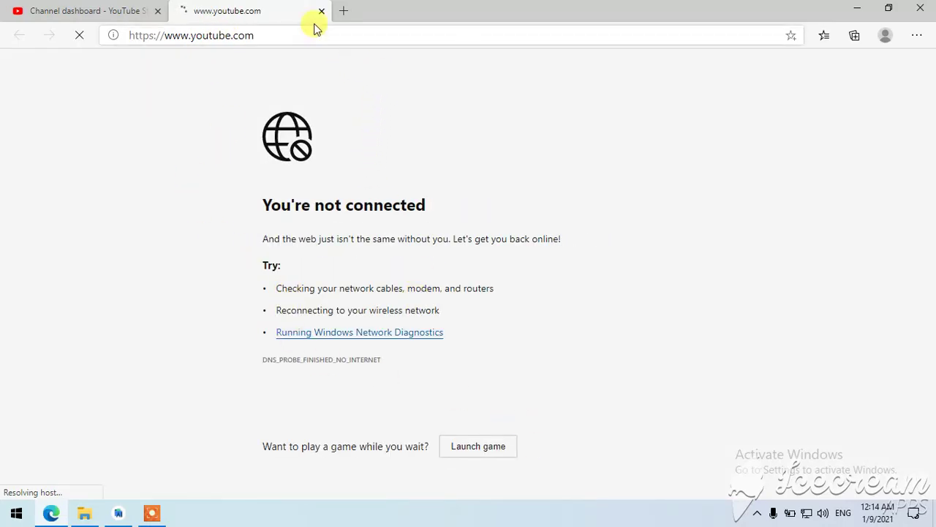
Step: Return to YouTube Studio, check the video's upload progress, and close its upload details
left_click(117, 9)
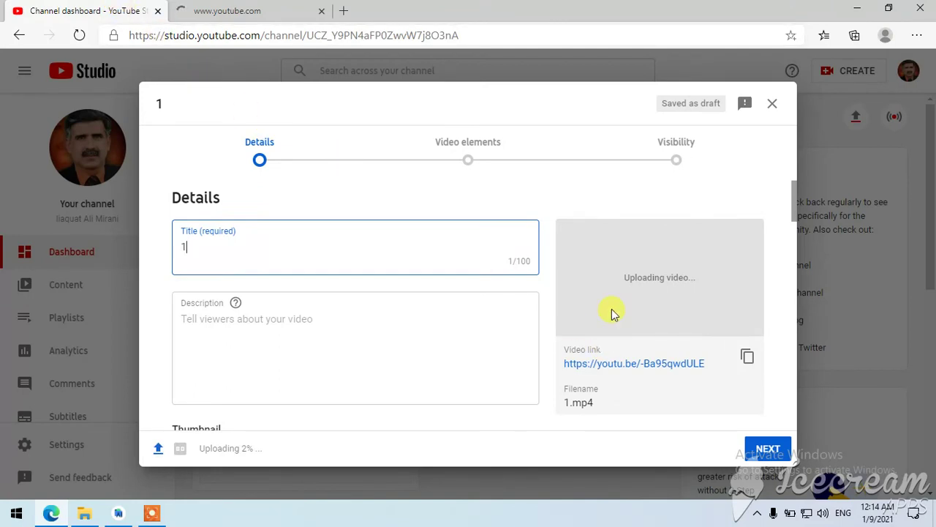
scroll(512, 329, "down", 2)
scroll(469, 314, "up", 2)
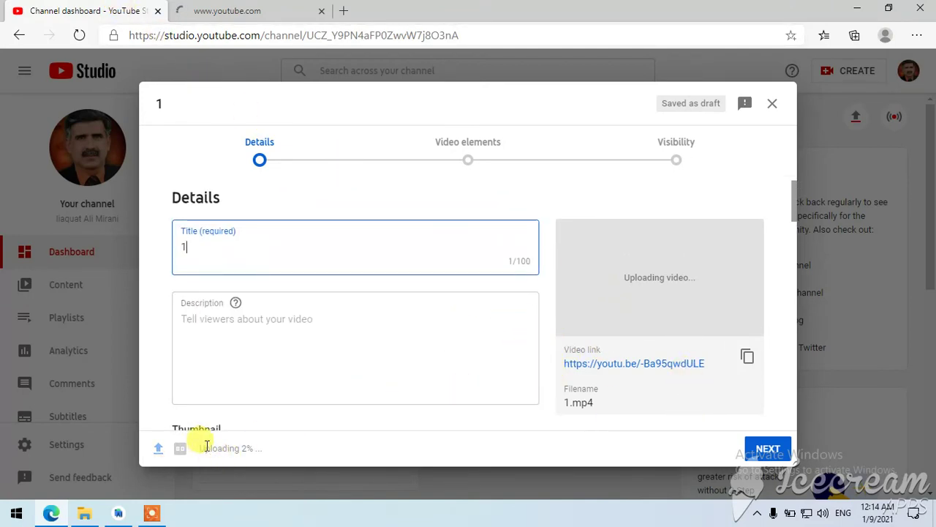
left_click(233, 449)
double_click(233, 450)
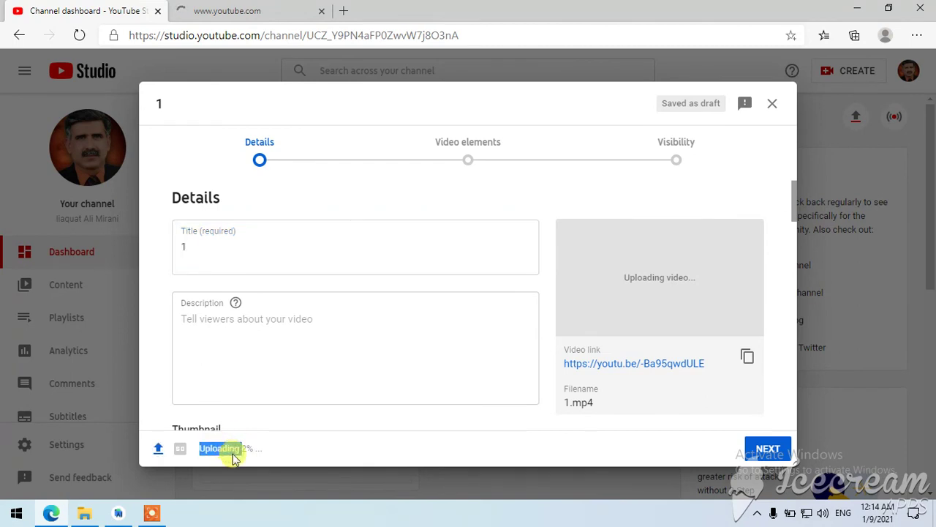
left_click(159, 452)
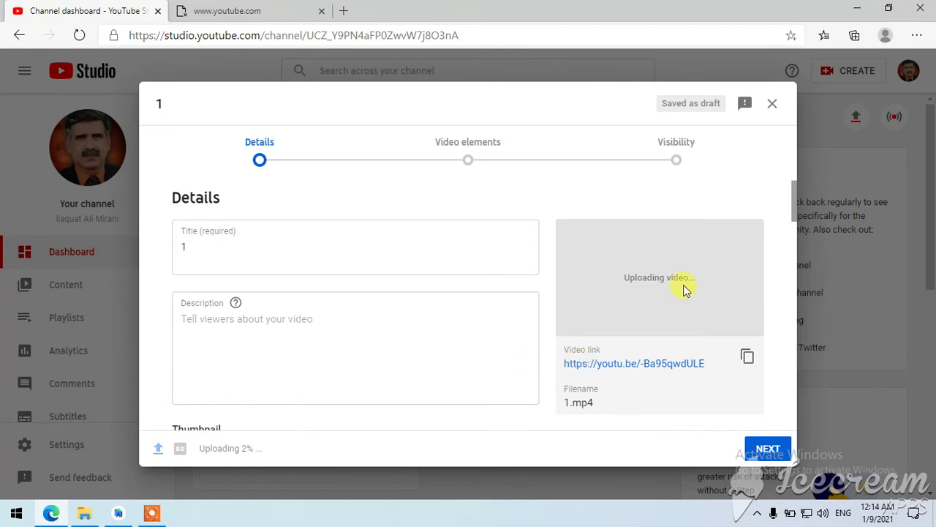
left_click(771, 104)
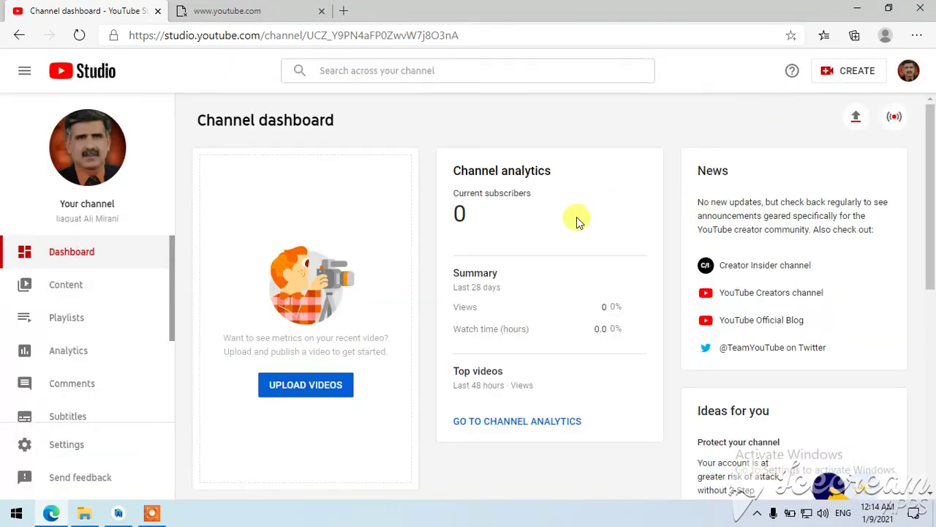
Step: Go back to the youtube.com tab and try to load the page again
left_click(303, 9)
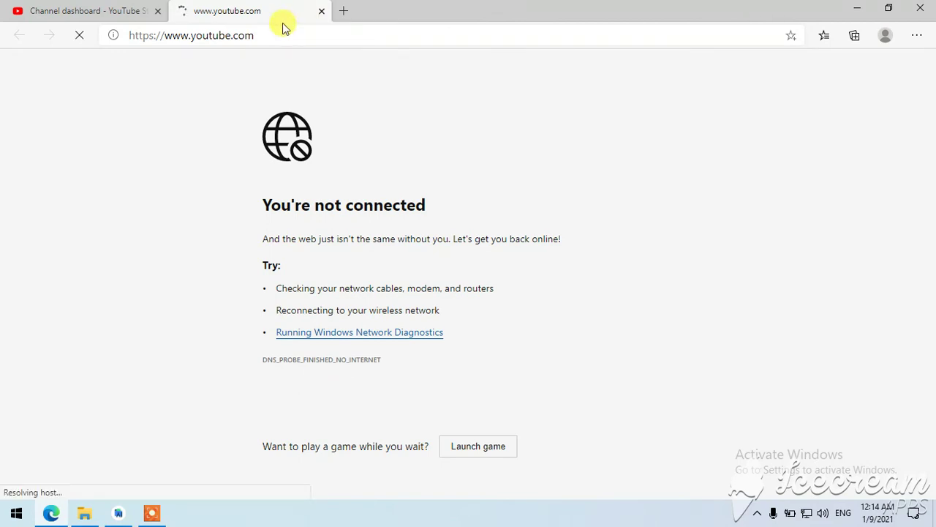
left_click(373, 41)
left_click(375, 41)
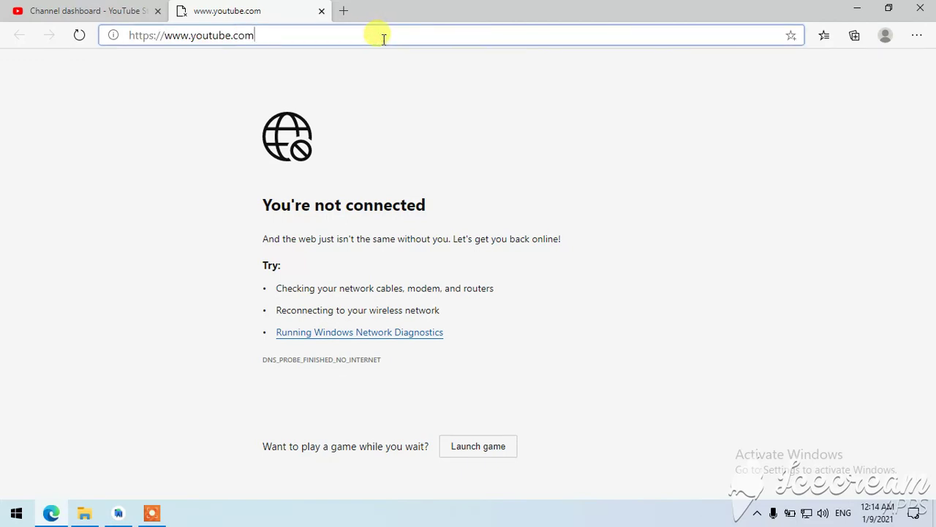
key("Return")
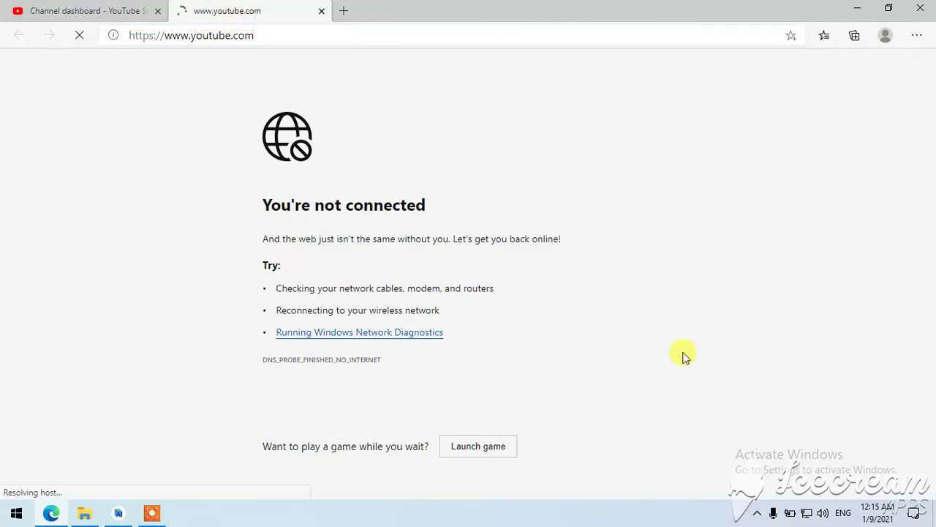
Step: Open the Windows list of network connections
left_click(806, 513)
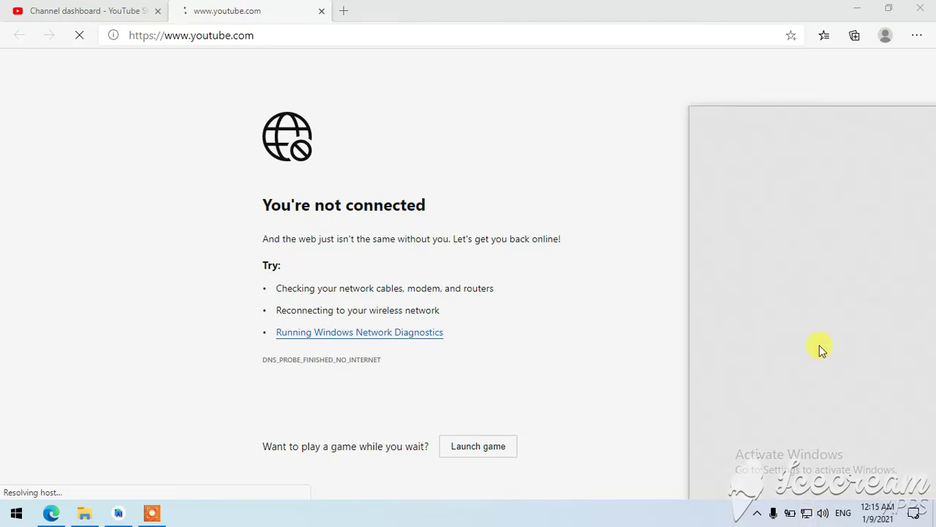